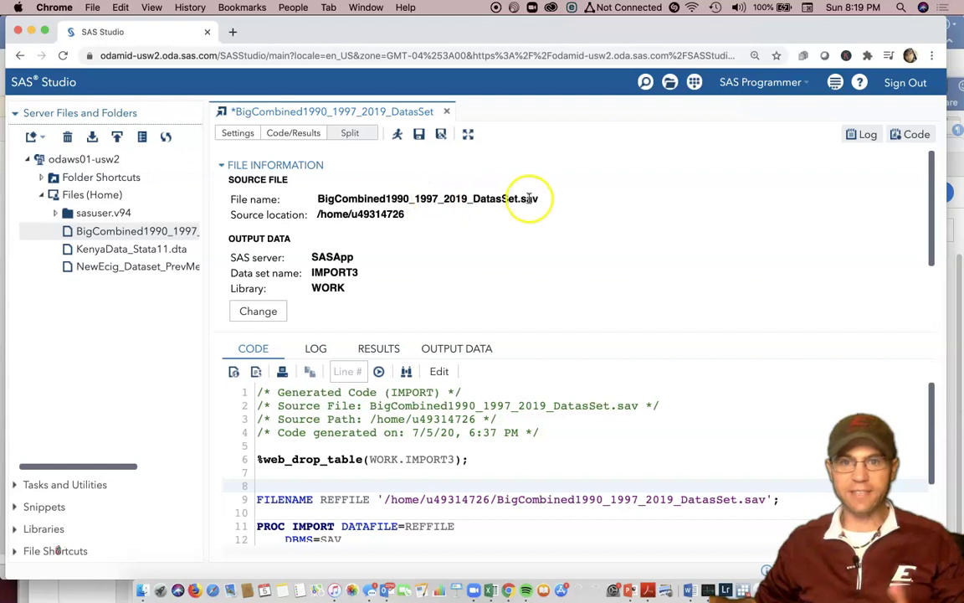
Step: Show the output data of the imported BigCombined1990_1997_2019_DatasSet.sav file and enlarge its pane vertically
{"action": "left_click_drag", "start_coordinate": [519, 198], "coordinate": [539, 201]}
{"action": "left_click", "coordinate": [541, 203]}
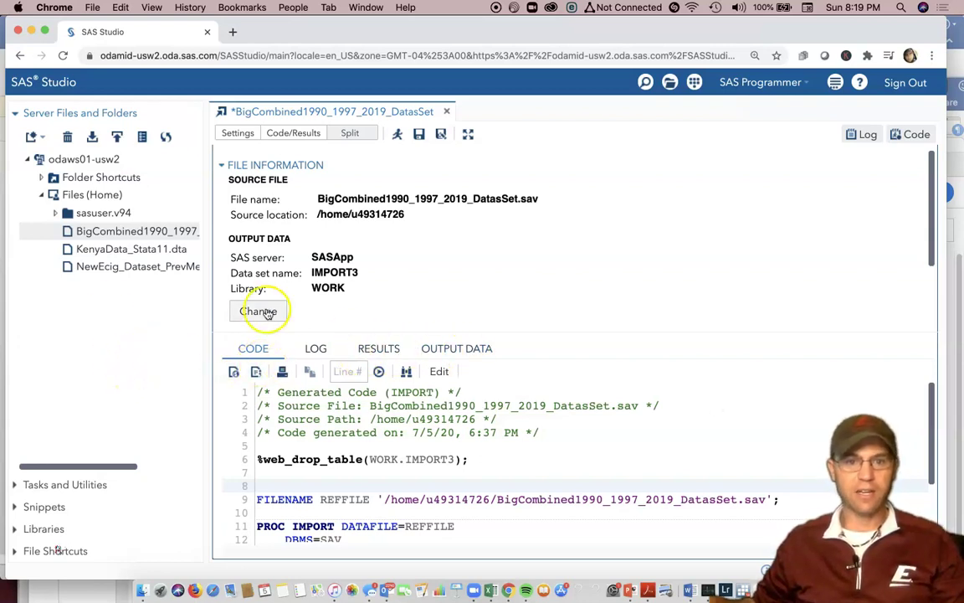
{"action": "left_click", "coordinate": [448, 355]}
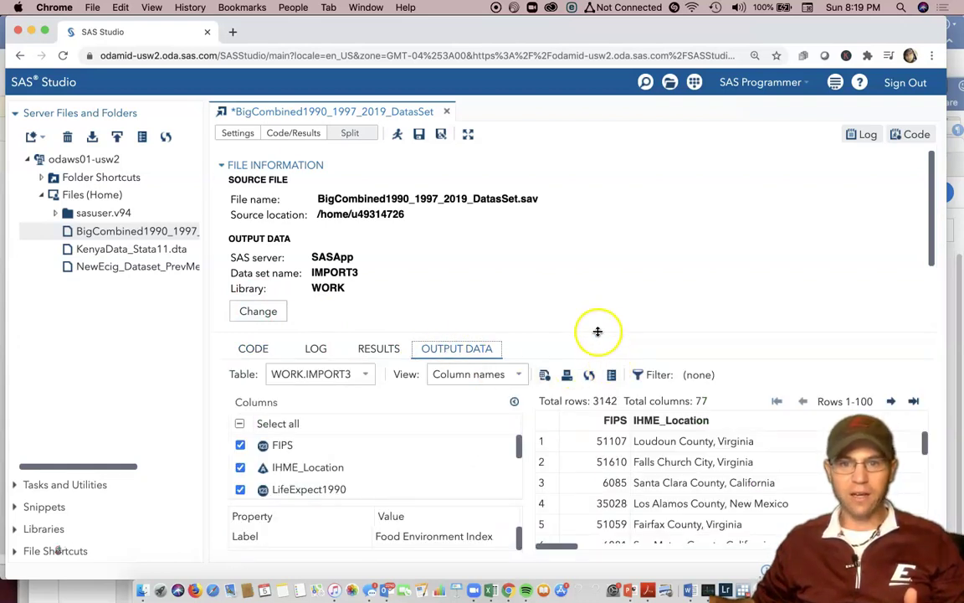
{"action": "left_click_drag", "start_coordinate": [597, 331], "coordinate": [585, 266]}
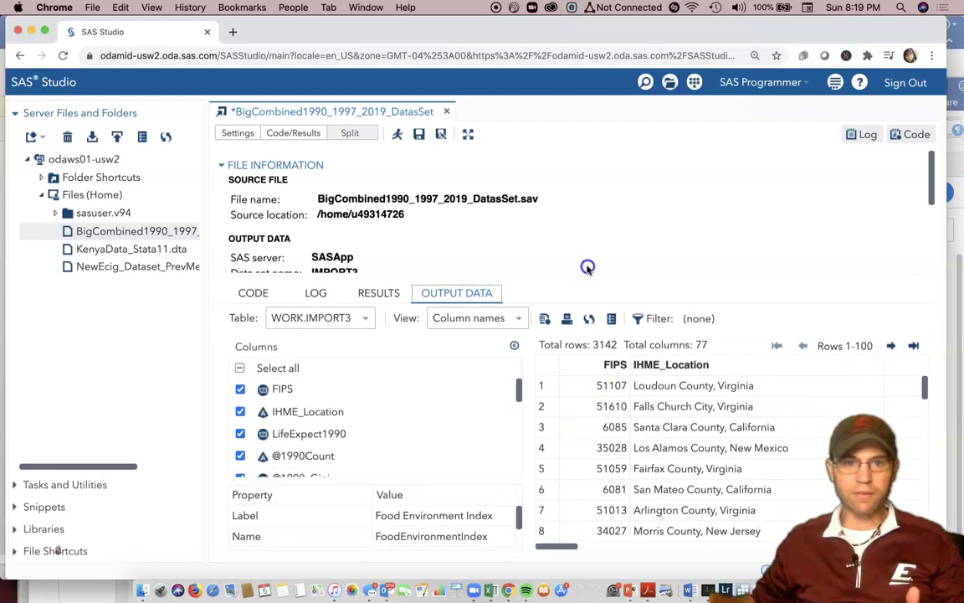
{"action": "left_click", "coordinate": [358, 135]}
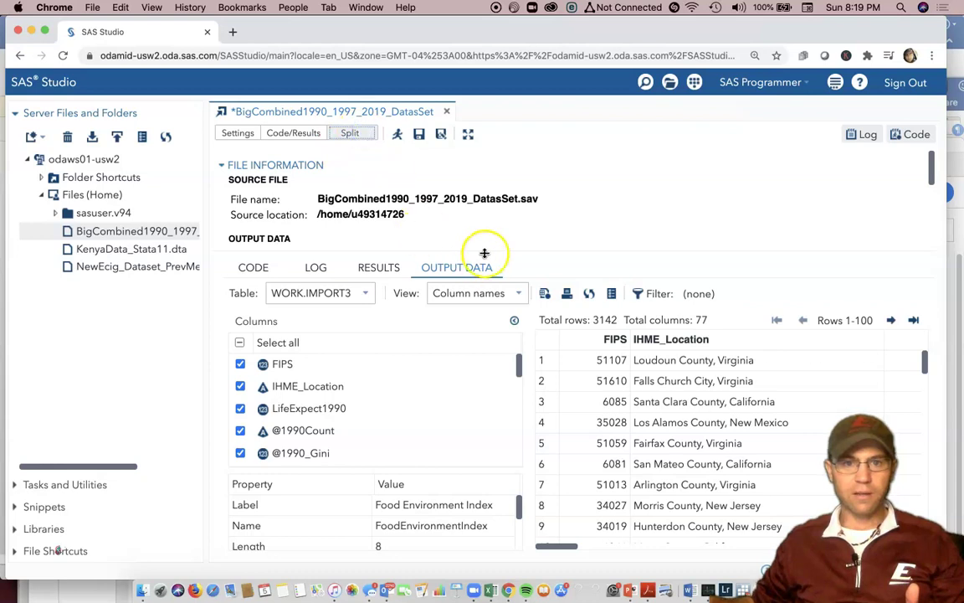
{"action": "left_click_drag", "start_coordinate": [468, 264], "coordinate": [468, 195]}
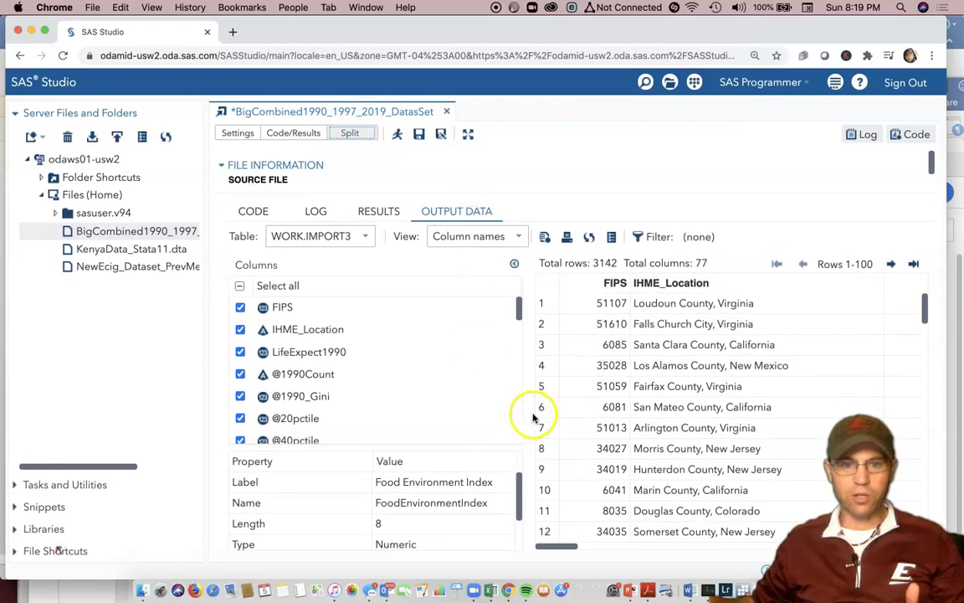
Step: Narrow the column list to widen the WORK.IMPORT3 data table, and look across its displayed columns
{"action": "left_click_drag", "start_coordinate": [528, 404], "coordinate": [411, 395]}
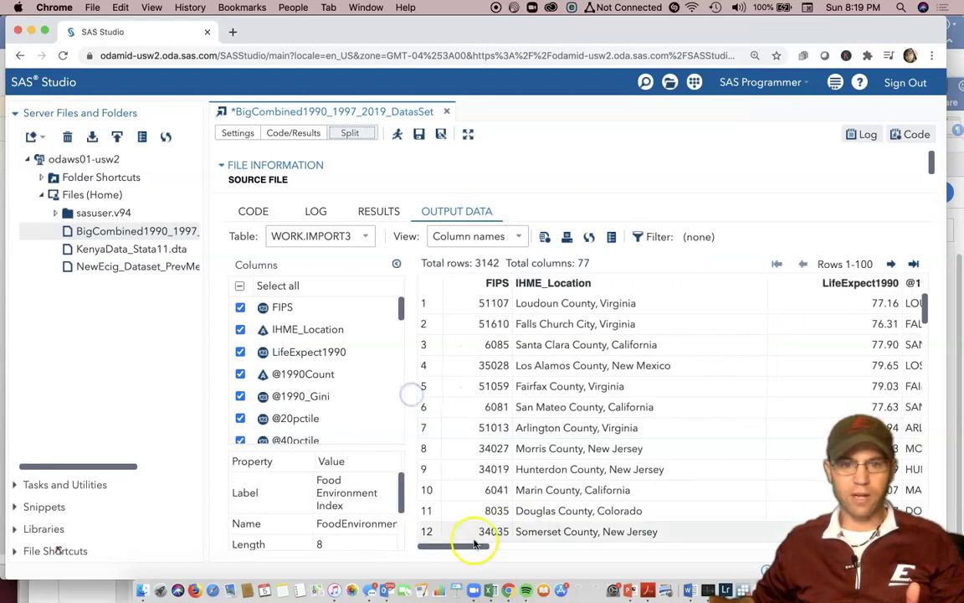
{"action": "left_click", "coordinate": [412, 412]}
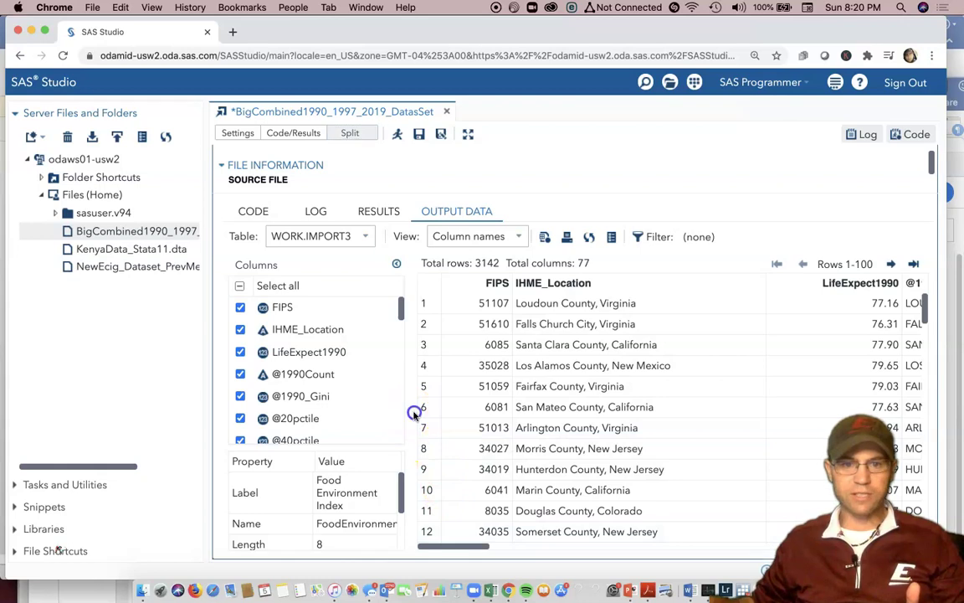
{"action": "left_click_drag", "start_coordinate": [411, 411], "coordinate": [369, 405]}
{"action": "left_click_drag", "start_coordinate": [445, 544], "coordinate": [837, 540]}
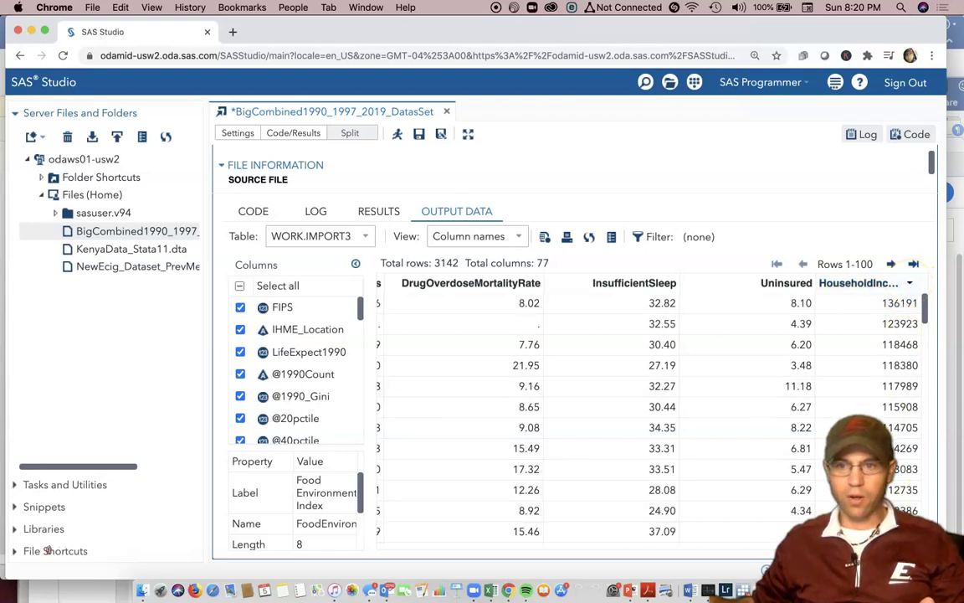
{"action": "scroll", "coordinate": [587, 521], "scroll_direction": "left", "scroll_amount": 5}
{"action": "scroll", "coordinate": [586, 521], "scroll_direction": "left", "scroll_amount": 10}
{"action": "left_click_drag", "start_coordinate": [400, 542], "coordinate": [193, 469]}
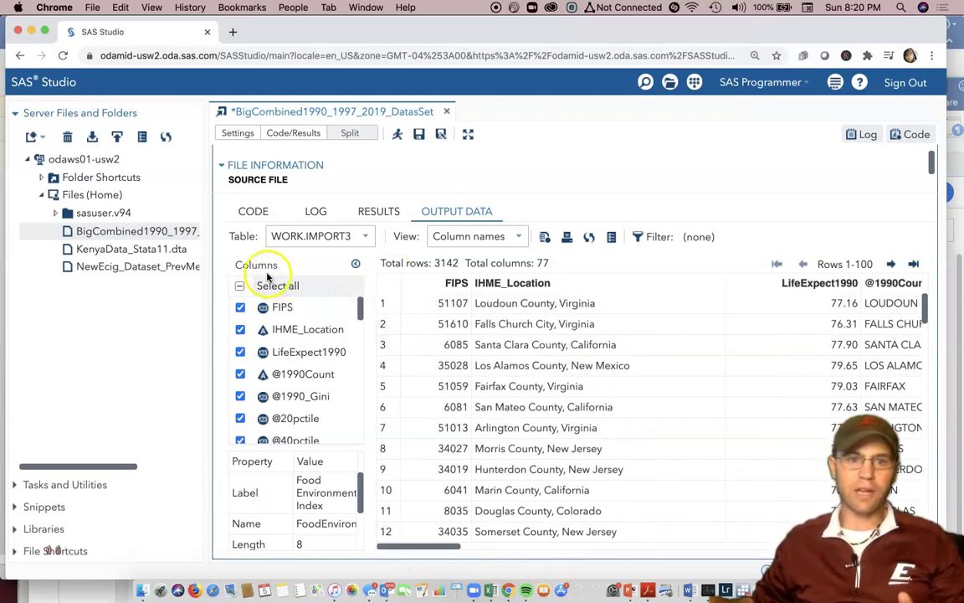
Step: Add the Rural and LowBirthWt columns to the displayed data table and bring them into view
{"action": "left_click_drag", "start_coordinate": [362, 308], "coordinate": [357, 371]}
{"action": "left_click", "coordinate": [241, 322]}
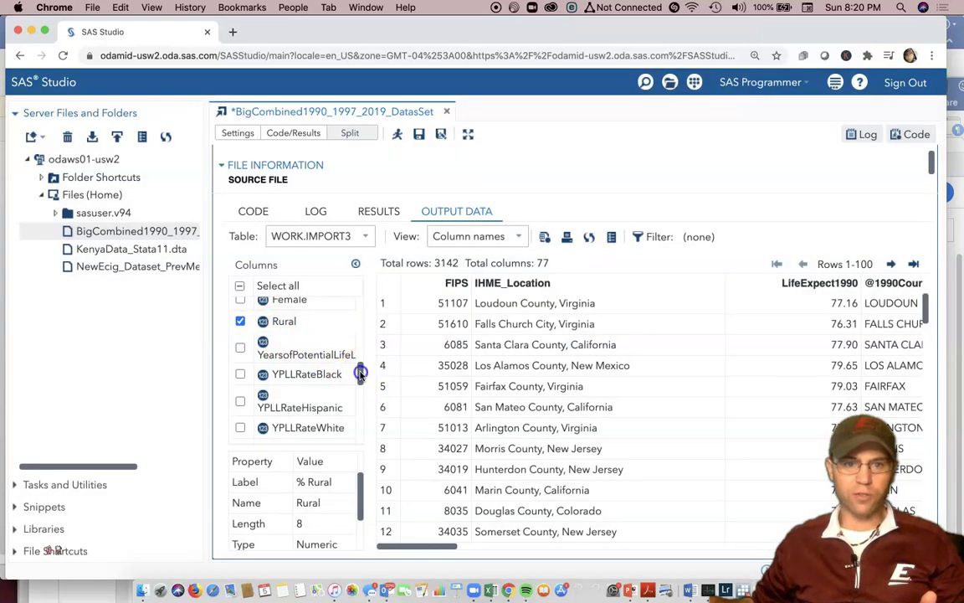
{"action": "left_click_drag", "start_coordinate": [360, 374], "coordinate": [360, 385]}
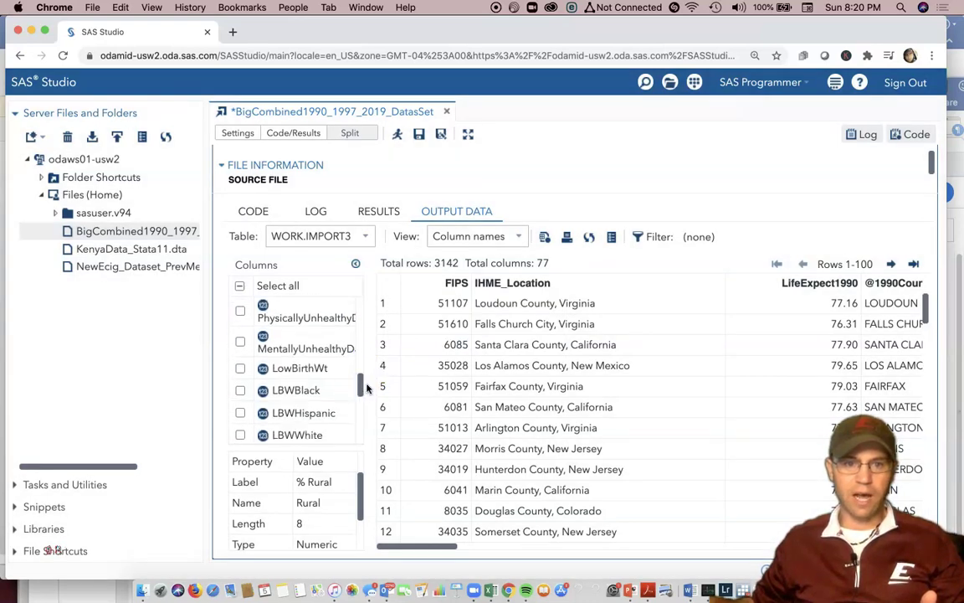
{"action": "left_click", "coordinate": [241, 369]}
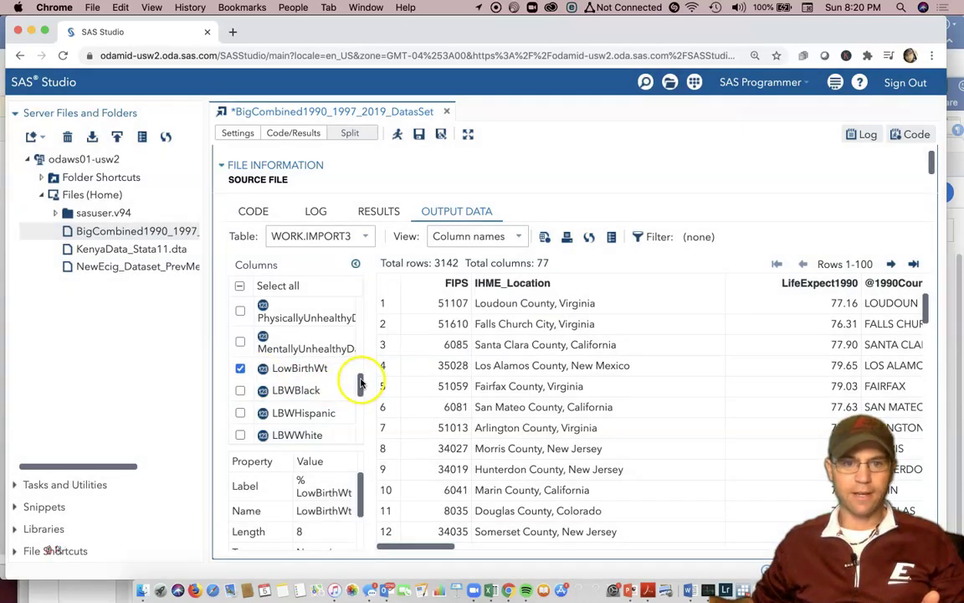
{"action": "left_click_drag", "start_coordinate": [360, 378], "coordinate": [360, 339]}
{"action": "left_click_drag", "start_coordinate": [422, 546], "coordinate": [515, 551]}
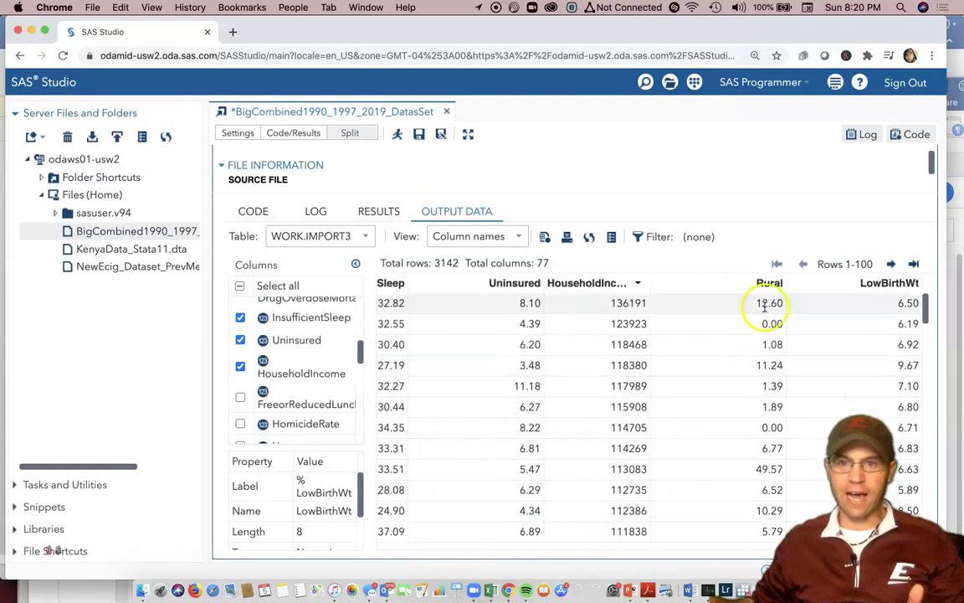
Step: Page to the table's last rows, examine their locations and values, and go back one page to rows 3001-3100
{"action": "left_click", "coordinate": [848, 263]}
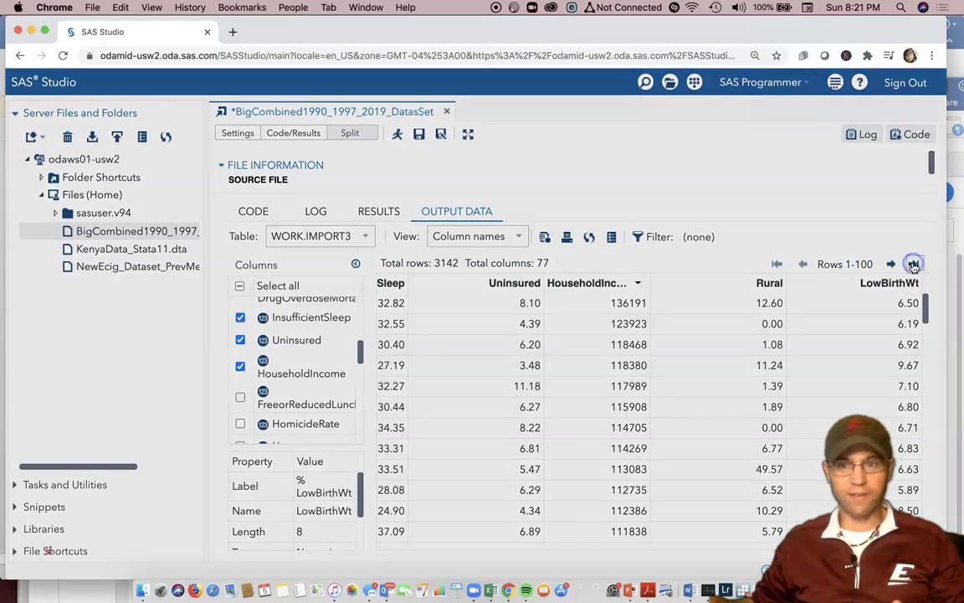
{"action": "left_click", "coordinate": [913, 270]}
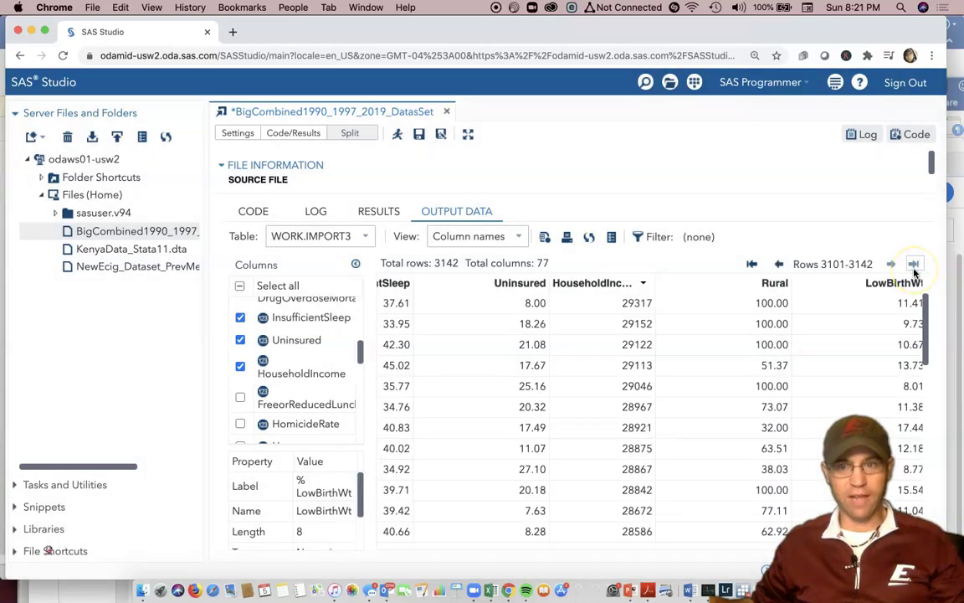
{"action": "left_click_drag", "start_coordinate": [927, 323], "coordinate": [912, 510]}
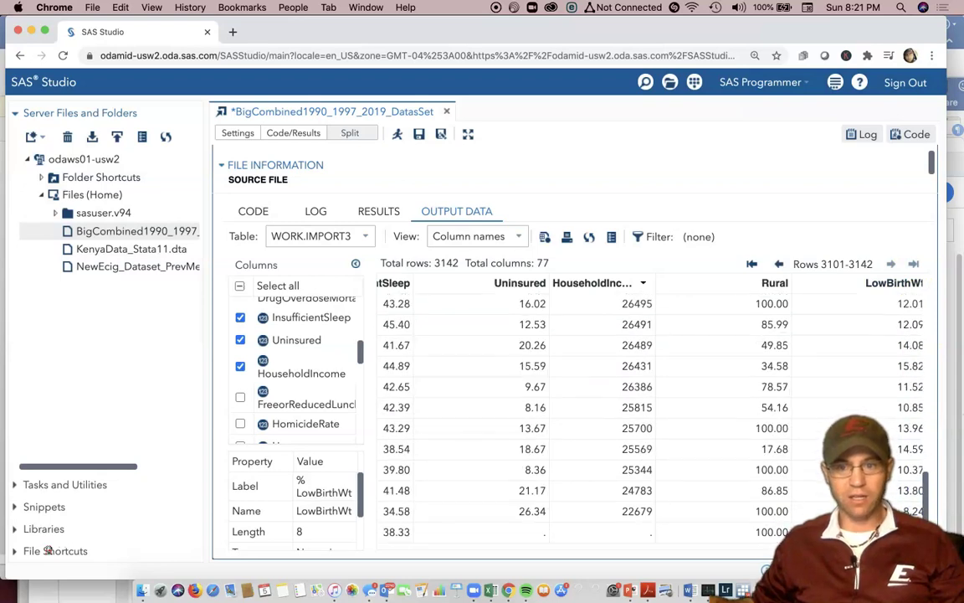
{"action": "left_click_drag", "start_coordinate": [586, 545], "coordinate": [354, 538]}
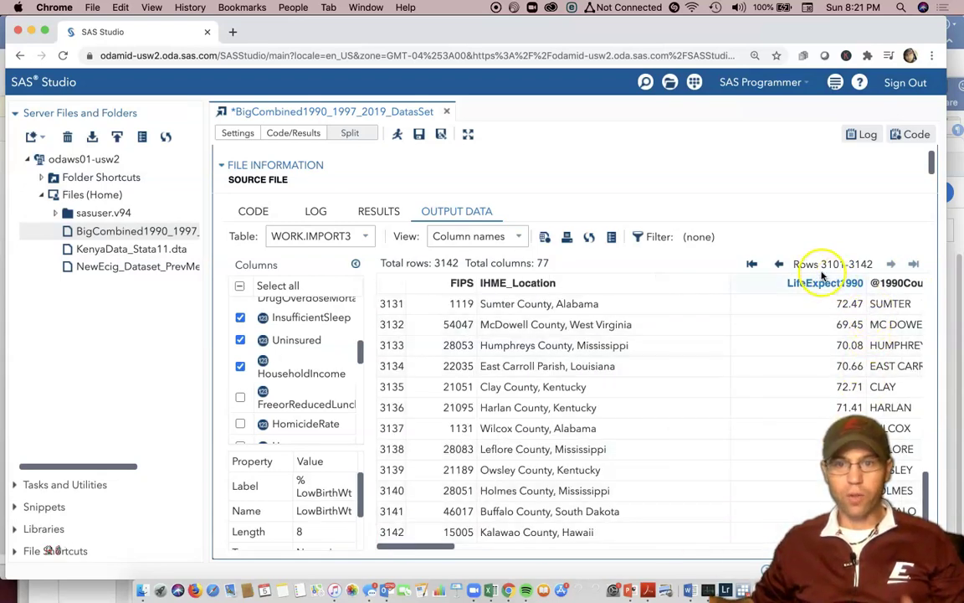
{"action": "left_click", "coordinate": [780, 265]}
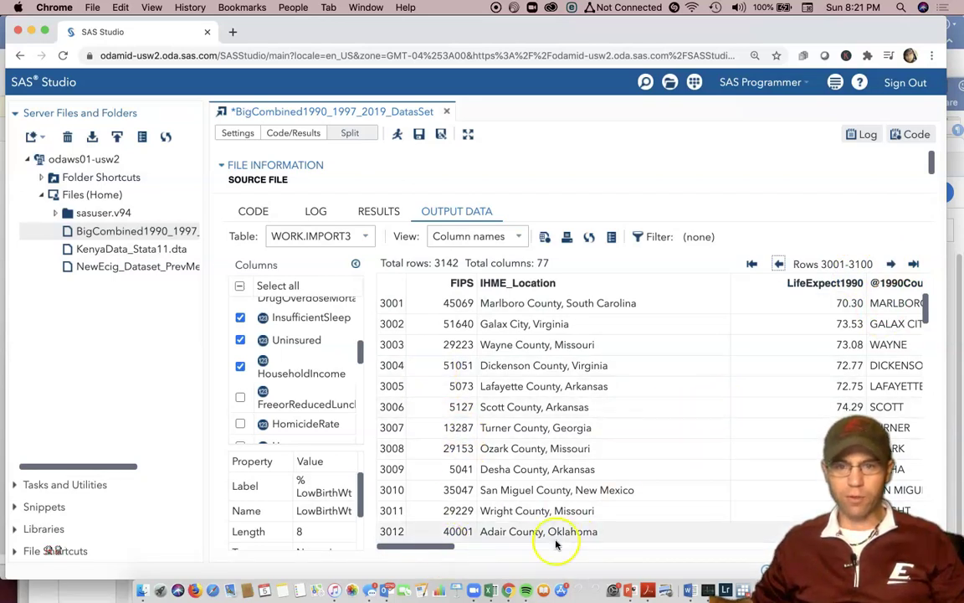
{"action": "left_click_drag", "start_coordinate": [424, 546], "coordinate": [707, 546]}
{"action": "left_click_drag", "start_coordinate": [791, 531], "coordinate": [843, 538]}
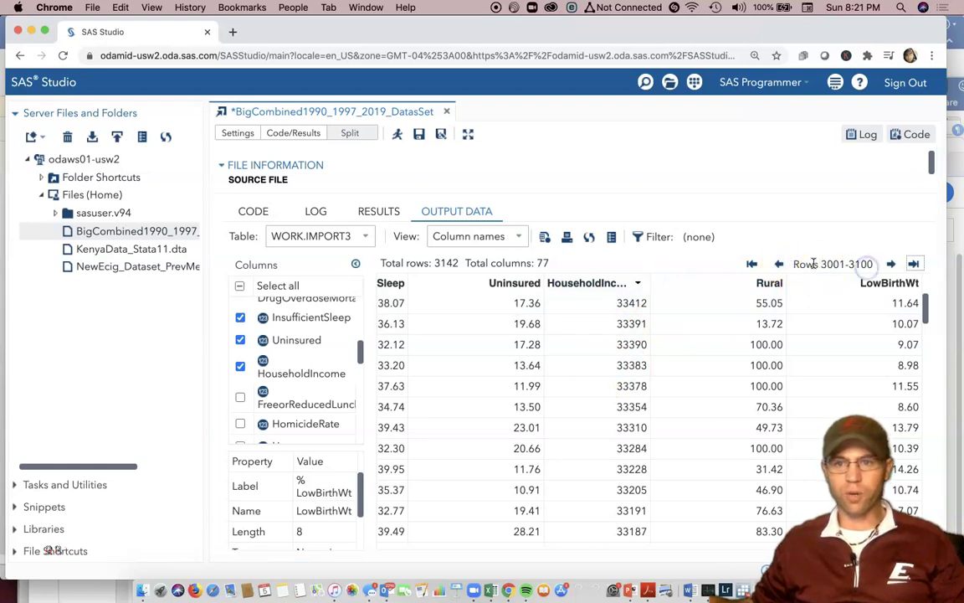
Step: Sort the table by household income in ascending order and check the first rows for missing values
{"action": "left_click", "coordinate": [637, 284]}
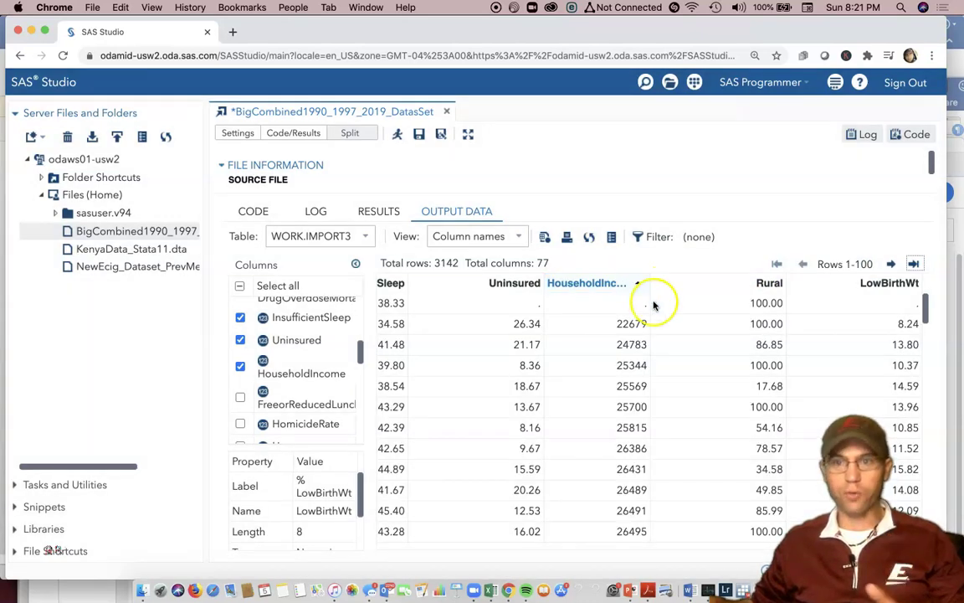
{"action": "left_click", "coordinate": [619, 380]}
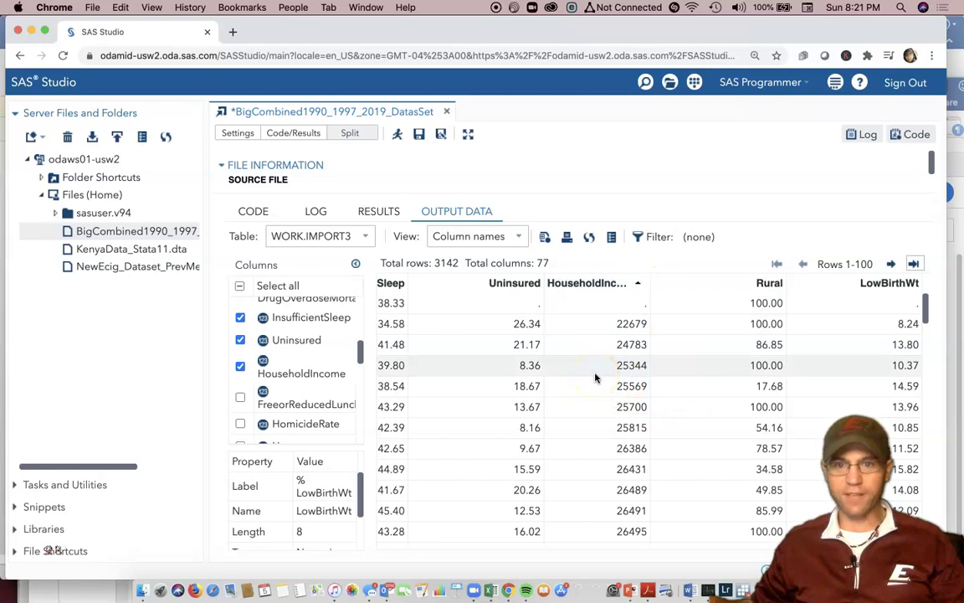
{"action": "scroll", "coordinate": [585, 384], "scroll_direction": "down", "scroll_amount": 1}
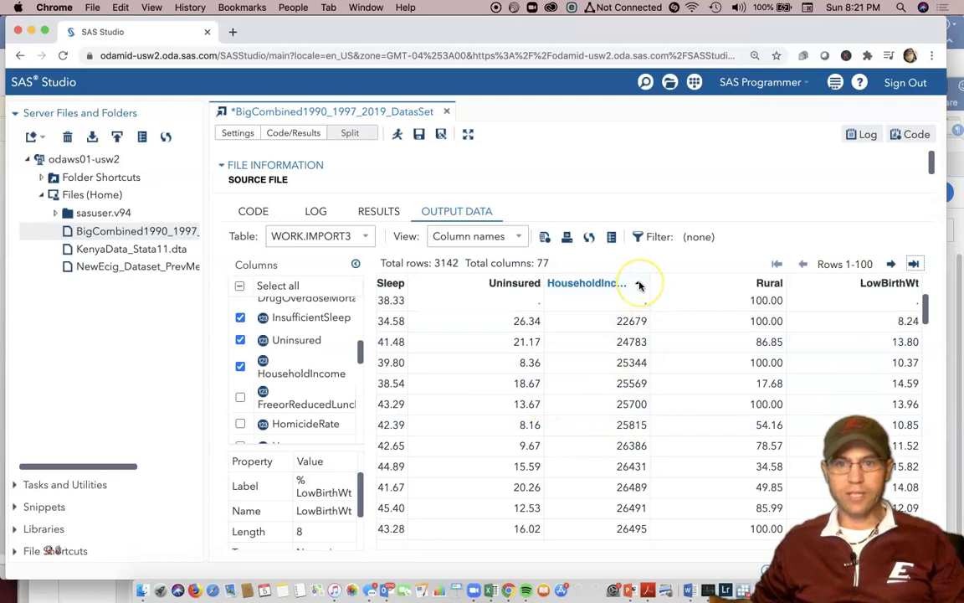
{"action": "left_click", "coordinate": [637, 321]}
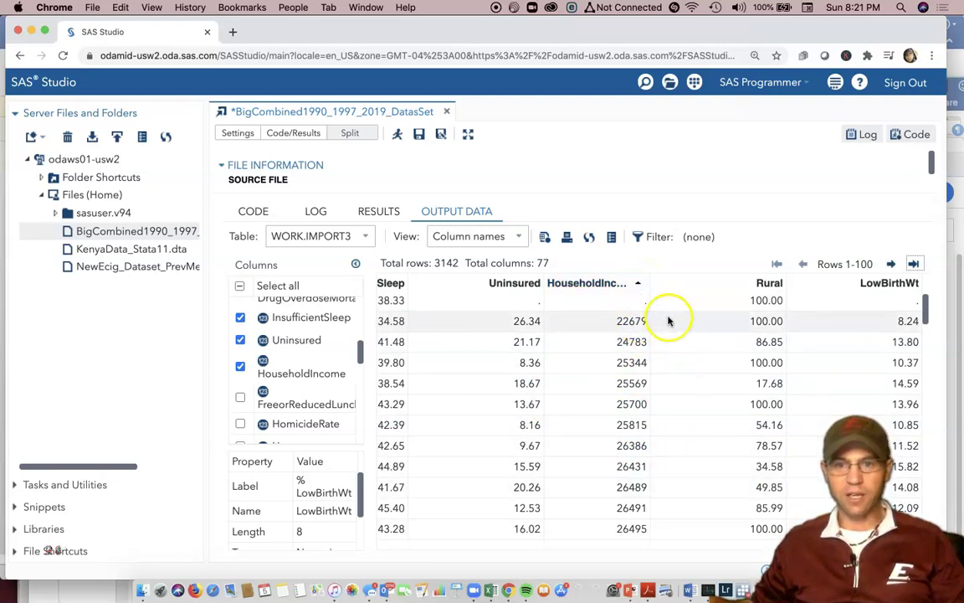
{"action": "left_click", "coordinate": [634, 308]}
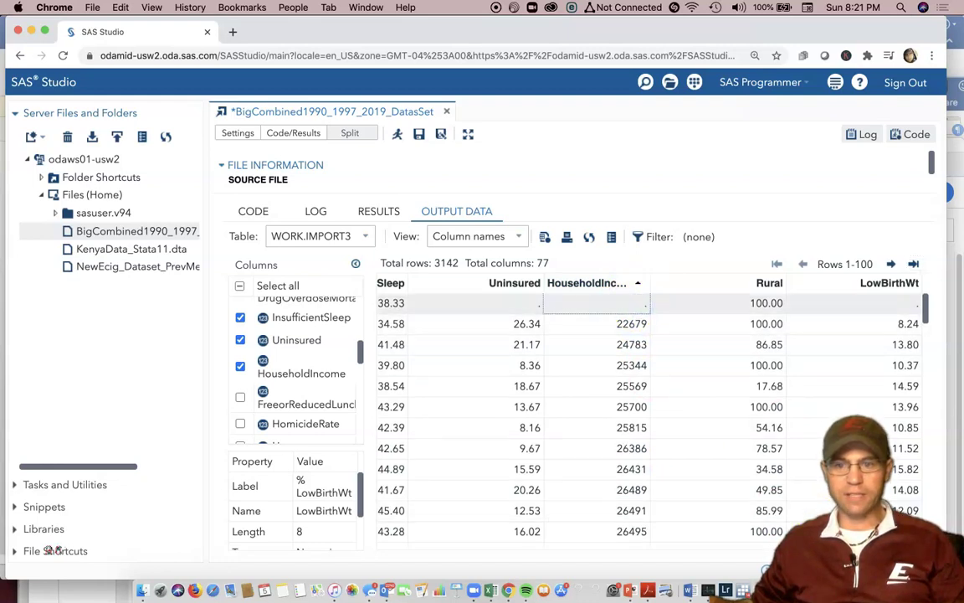
Step: Examine the IHME_Location names in the first rows to identify the counties with the lowest household income
{"action": "left_click_drag", "start_coordinate": [711, 546], "coordinate": [308, 524]}
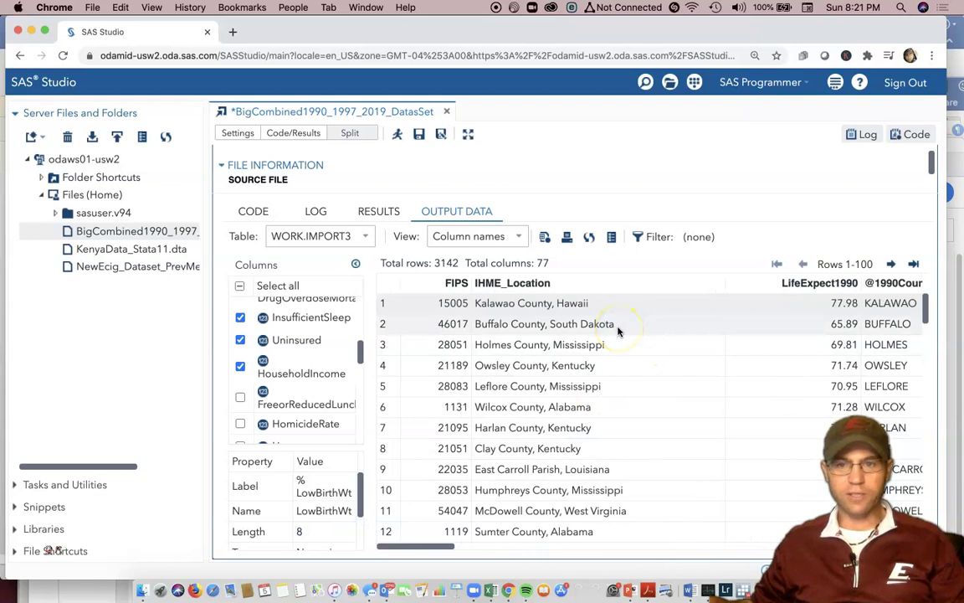
{"action": "left_click", "coordinate": [566, 331]}
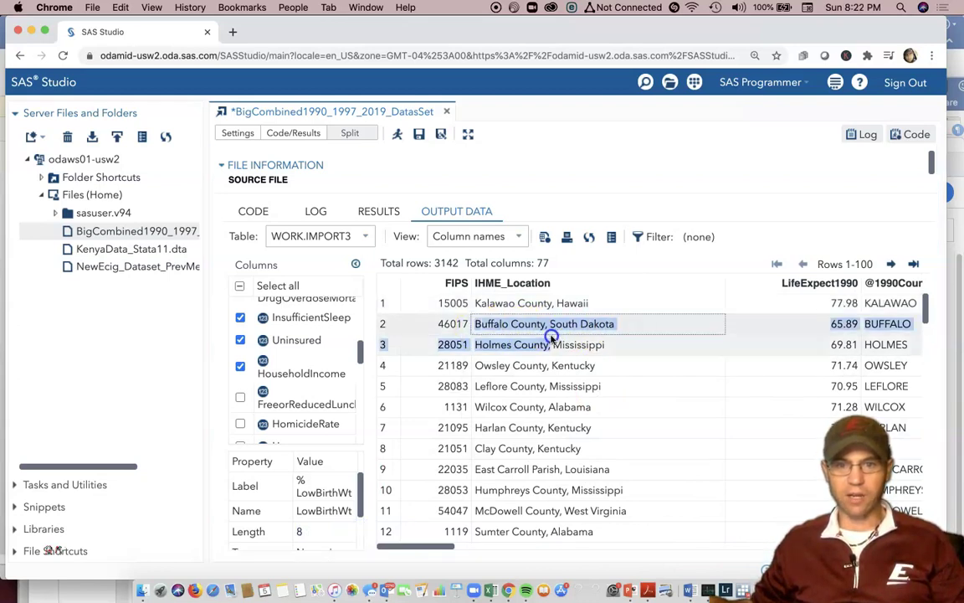
{"action": "left_click", "coordinate": [581, 324]}
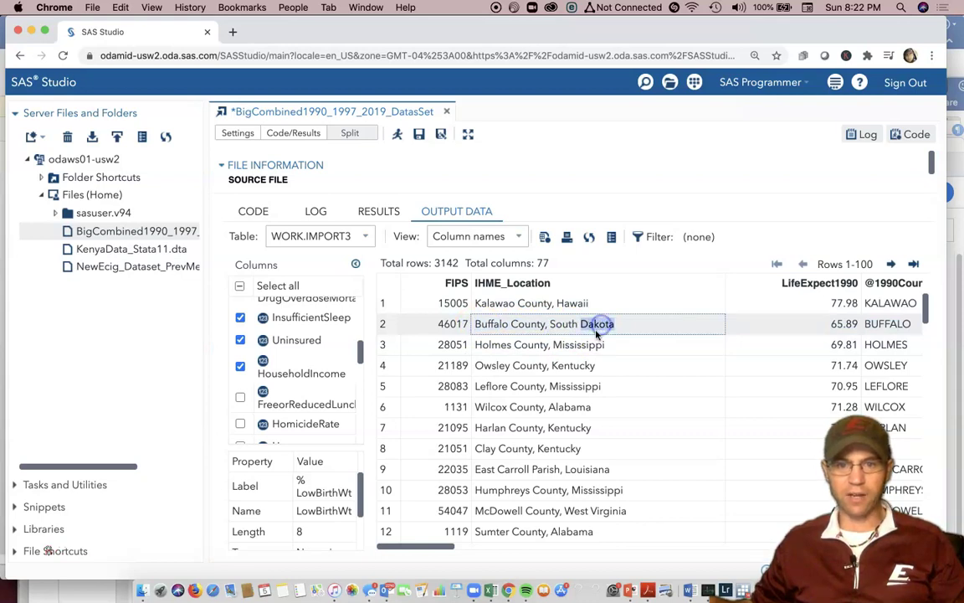
{"action": "left_click_drag", "start_coordinate": [606, 344], "coordinate": [480, 347]}
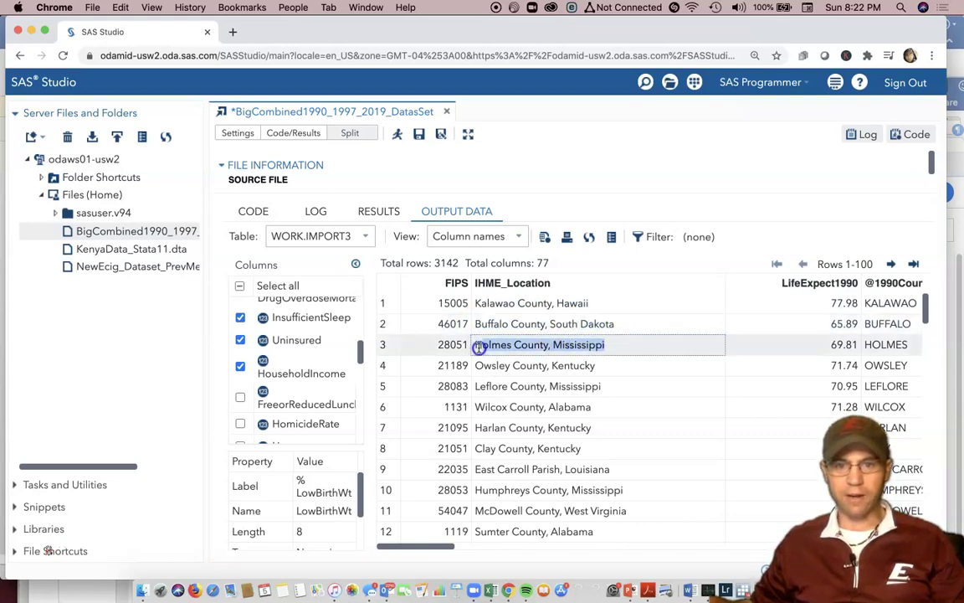
{"action": "left_click_drag", "start_coordinate": [598, 369], "coordinate": [474, 369]}
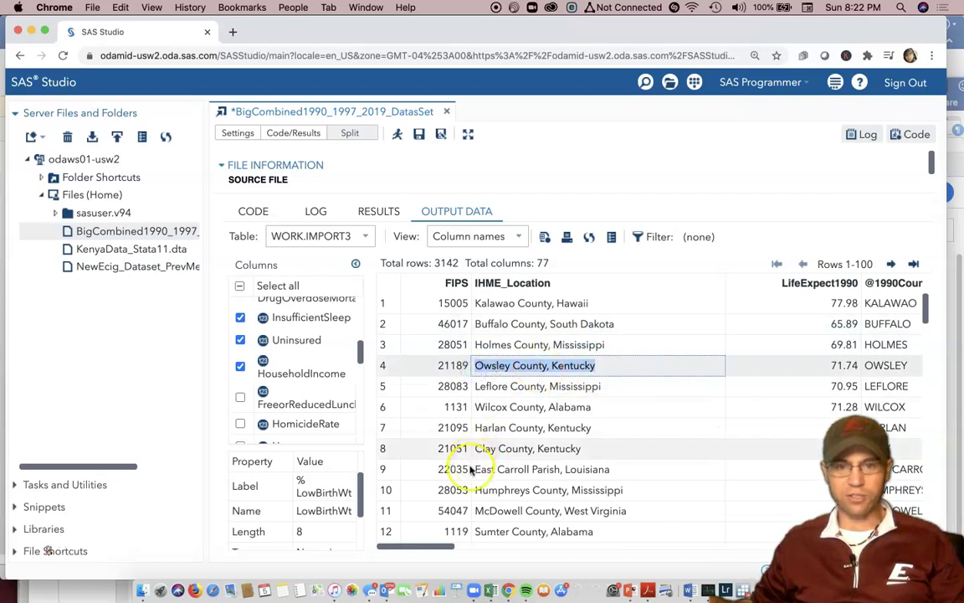
{"action": "left_click_drag", "start_coordinate": [585, 427], "coordinate": [497, 427]}
{"action": "left_click", "coordinate": [592, 450]}
{"action": "left_click_drag", "start_coordinate": [592, 449], "coordinate": [498, 448]}
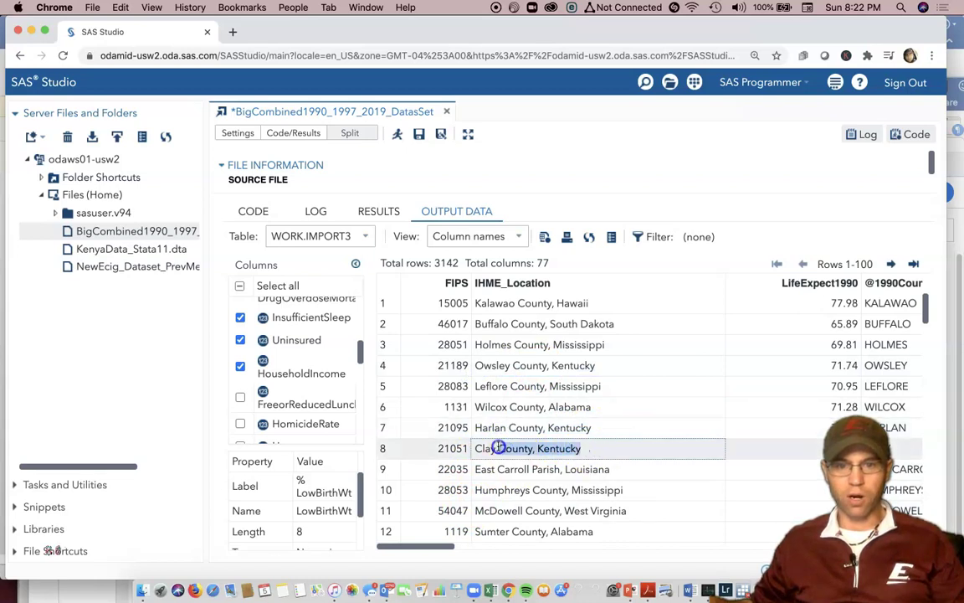
{"action": "left_click", "coordinate": [478, 428]}
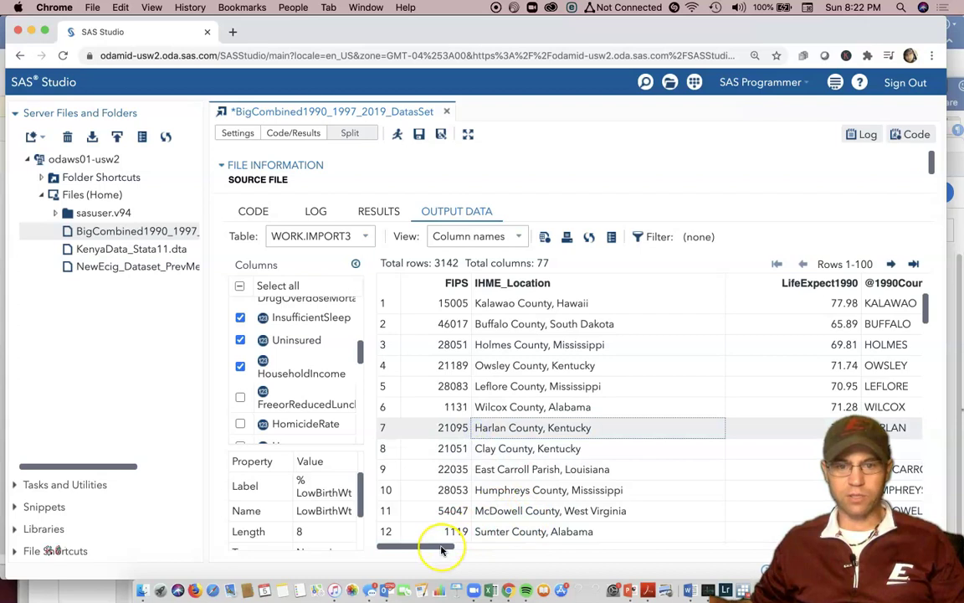
Step: Sort the table by household income in descending order
{"action": "left_click_drag", "start_coordinate": [441, 548], "coordinate": [837, 536]}
{"action": "left_click", "coordinate": [678, 302]}
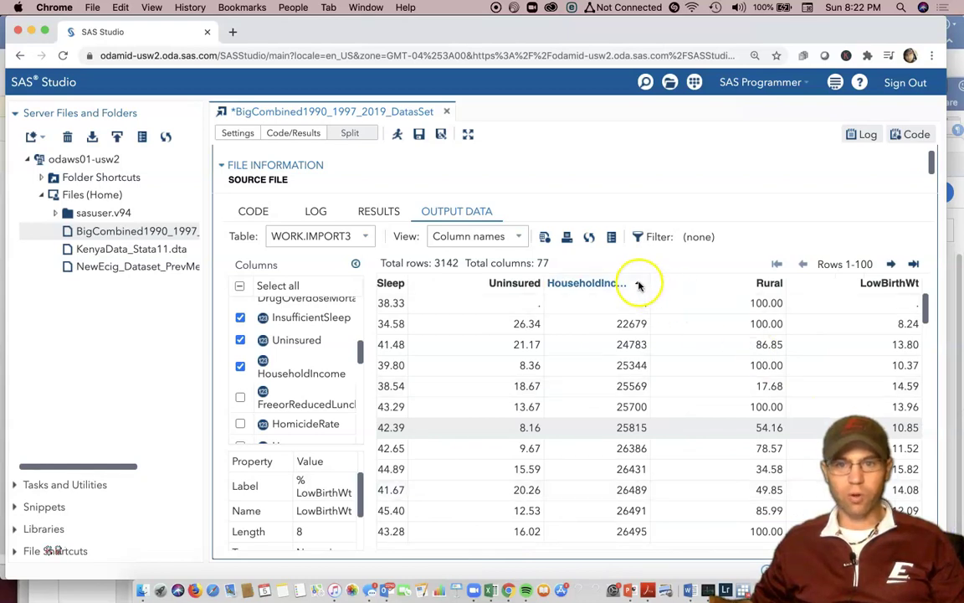
{"action": "left_click", "coordinate": [638, 285]}
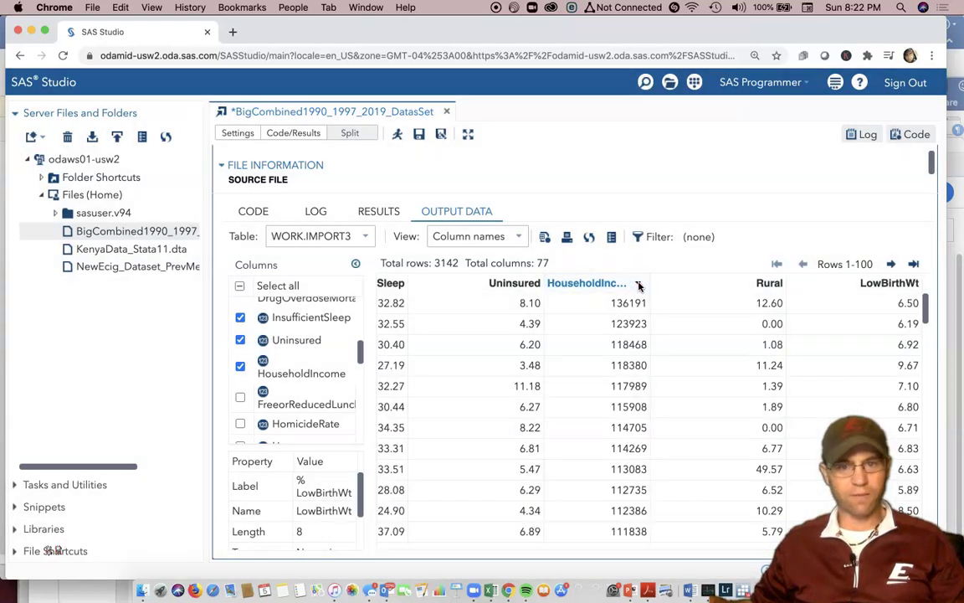
{"action": "left_click", "coordinate": [638, 286]}
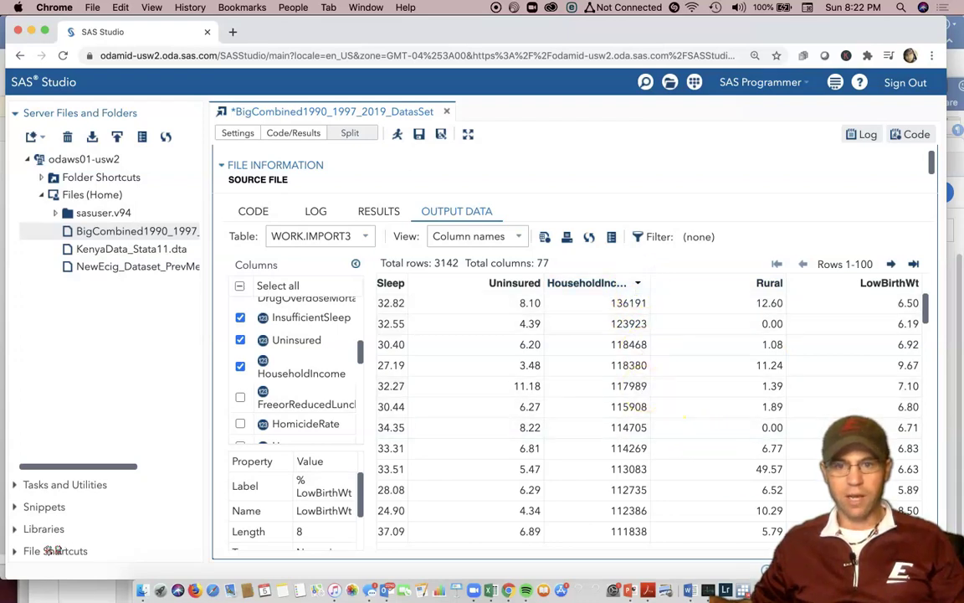
Step: Compare the highest-income counties' locations and 1990 life expectancy with their household income, Rural and LowBirthWt values
{"action": "scroll", "coordinate": [404, 516], "scroll_direction": "left", "scroll_amount": 15}
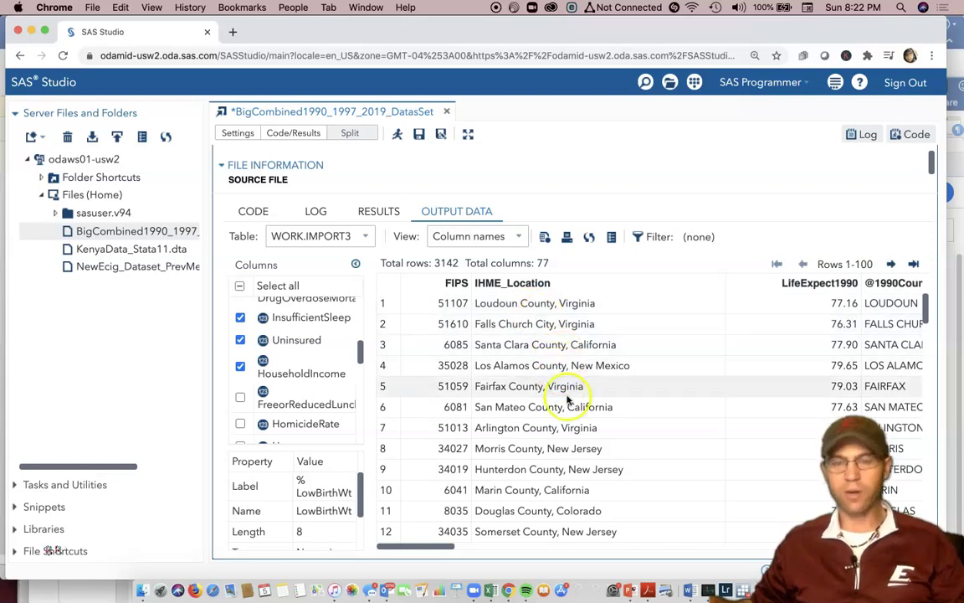
{"action": "left_click_drag", "start_coordinate": [434, 554], "coordinate": [836, 551]}
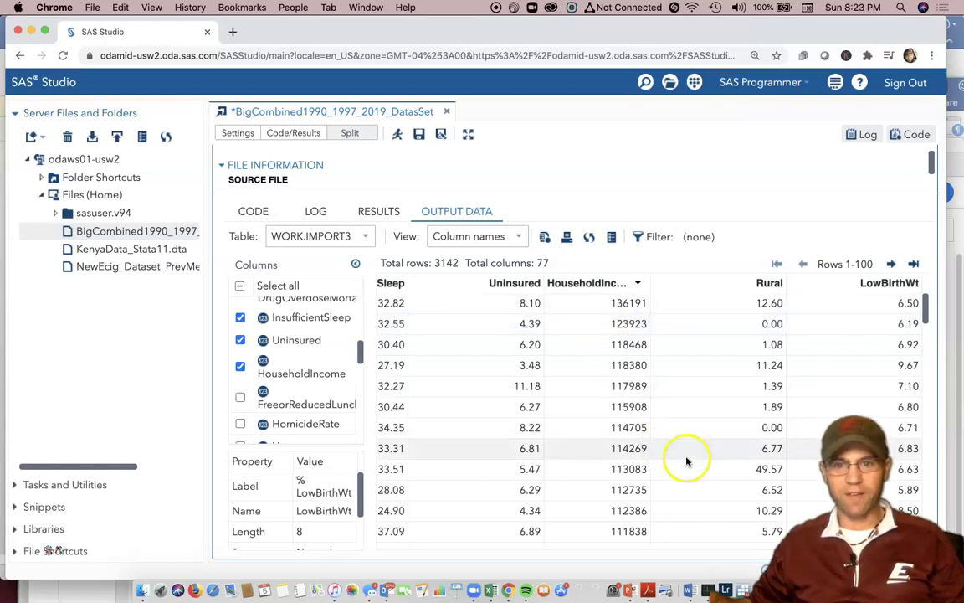
{"action": "left_click_drag", "start_coordinate": [713, 528], "coordinate": [400, 528]}
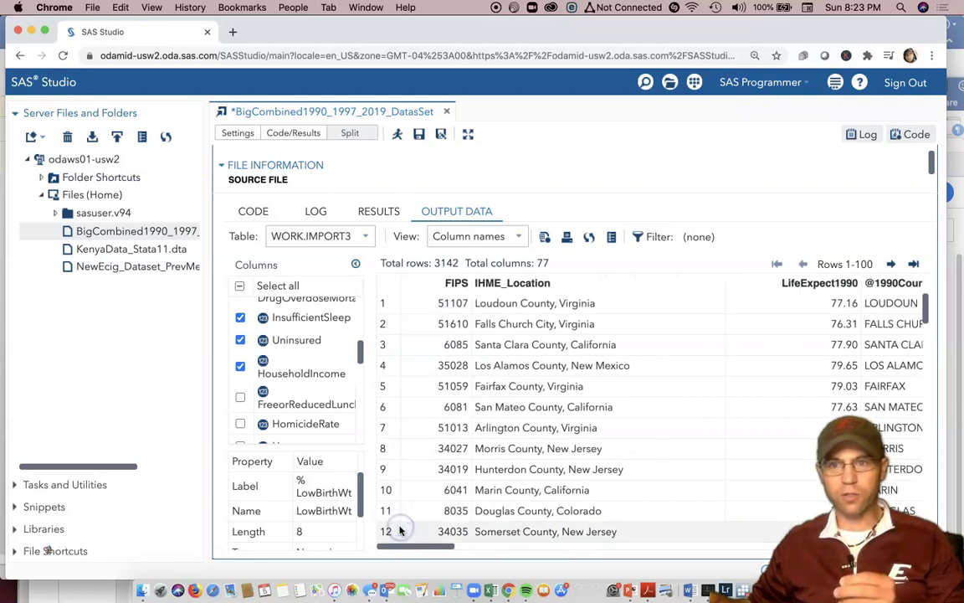
{"action": "left_click_drag", "start_coordinate": [415, 543], "coordinate": [484, 556]}
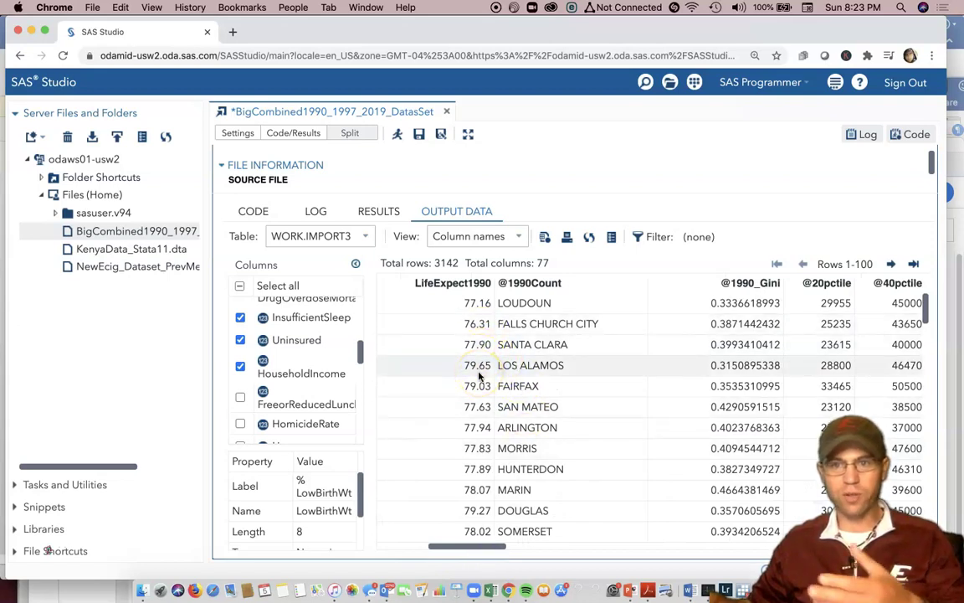
{"action": "left_click", "coordinate": [497, 349]}
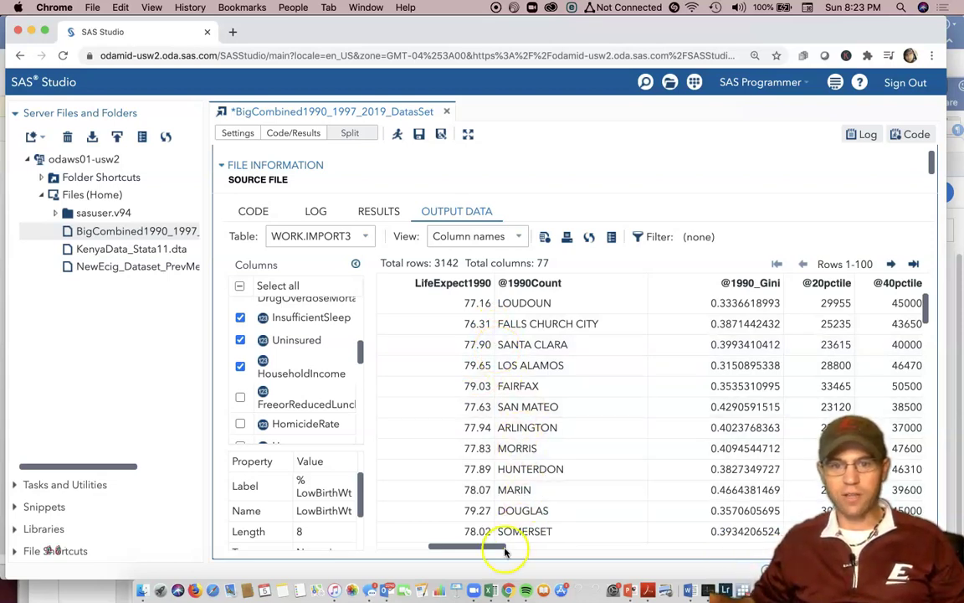
{"action": "left_click_drag", "start_coordinate": [502, 545], "coordinate": [473, 545]}
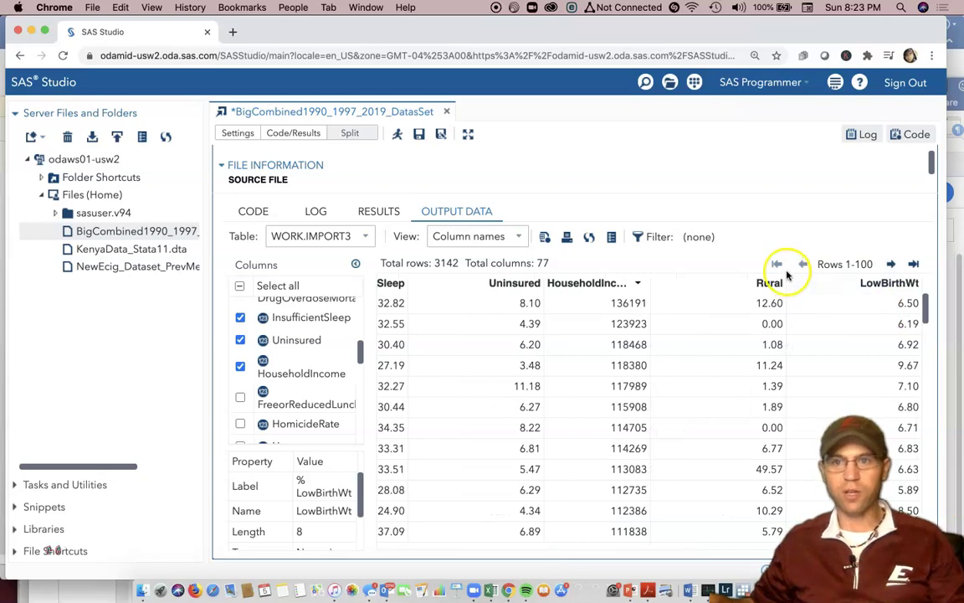